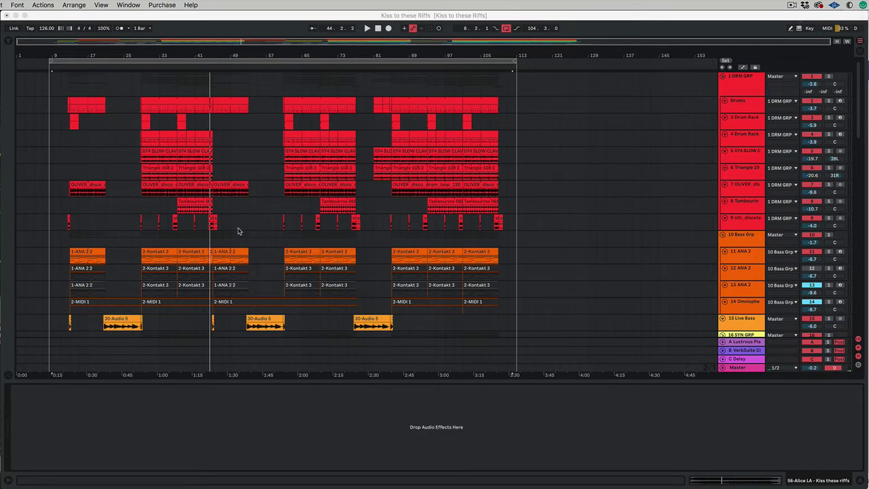
# Solo track 56 Alice LA at the bottom and set the insert marker to 9.1.1.
pyautogui.scroll(-3, 238, 231)
pyautogui.scroll(-15, 237, 231)
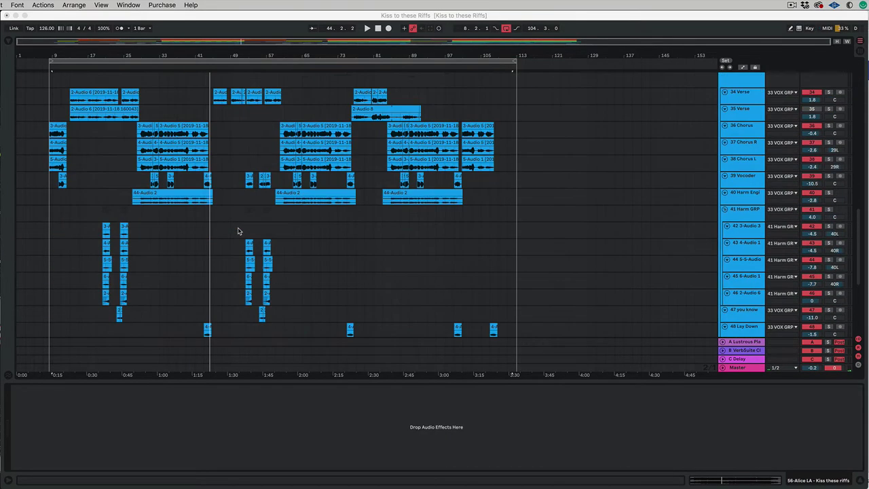
pyautogui.scroll(-3, 237, 231)
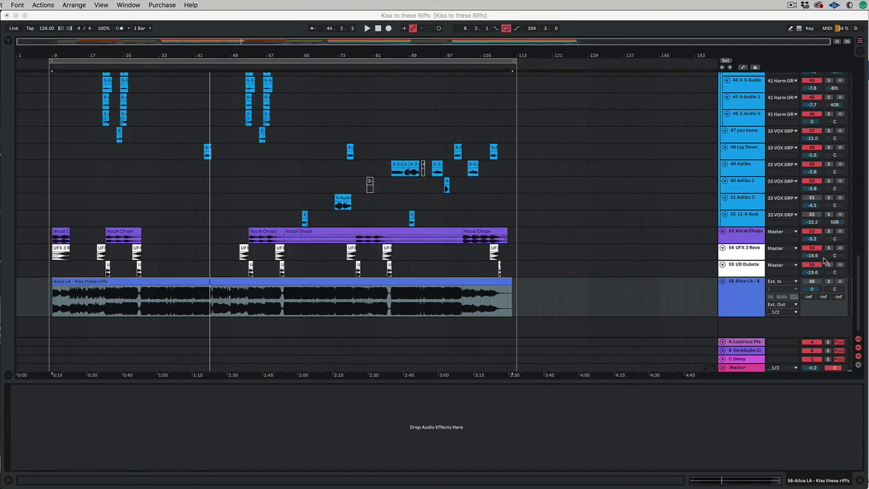
pyautogui.click(827, 281)
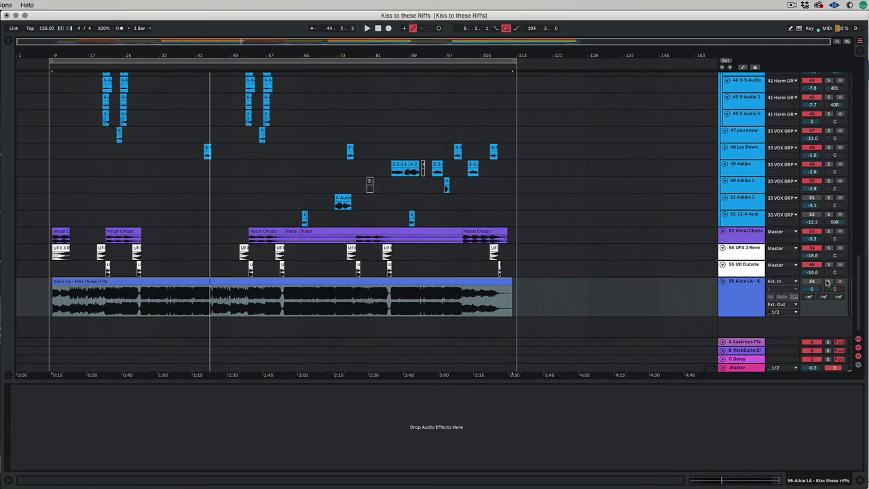
pyautogui.click(827, 281)
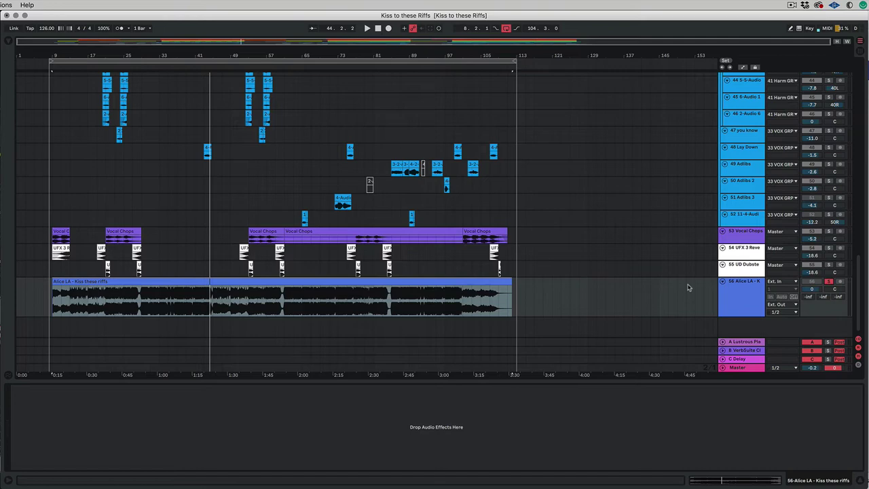
pyautogui.click(51, 308)
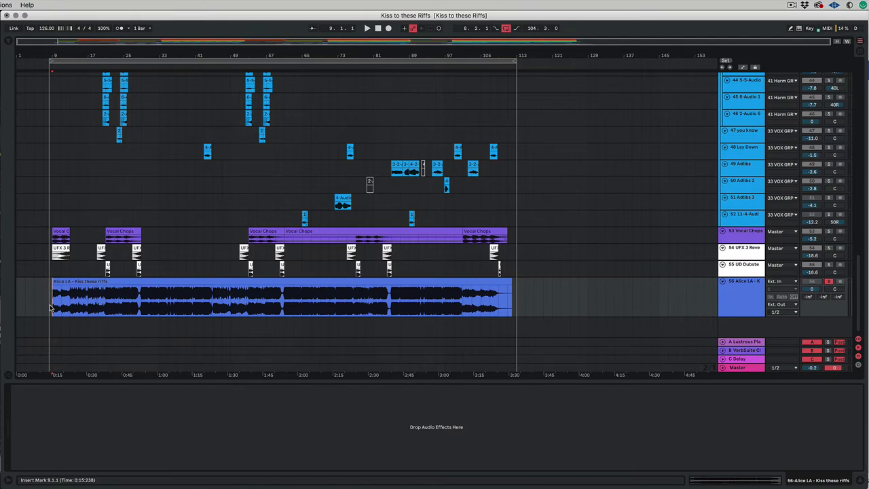
# Play the soloed Alice LA reference mix from bar 9.
pyautogui.press('space')
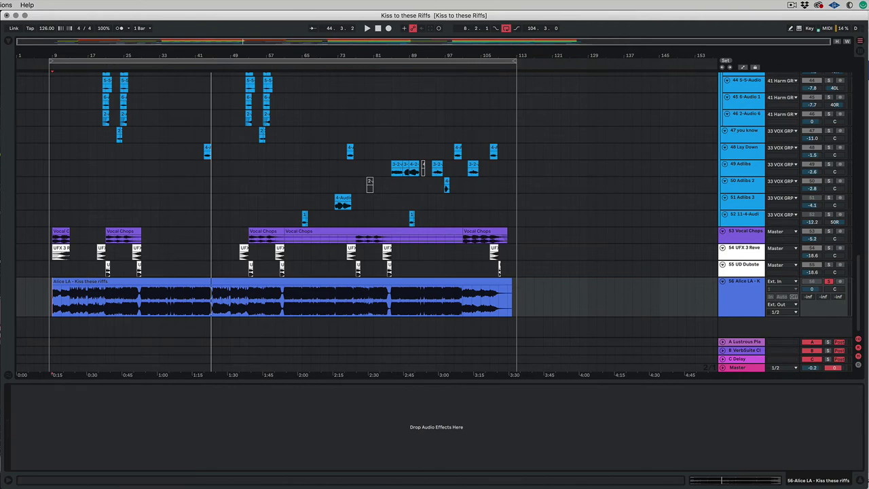
# Unsolo track 56, return to the drum and bass tracks, and play the whole arrangement.
pyautogui.click(829, 282)
pyautogui.scroll(15, 302, 122)
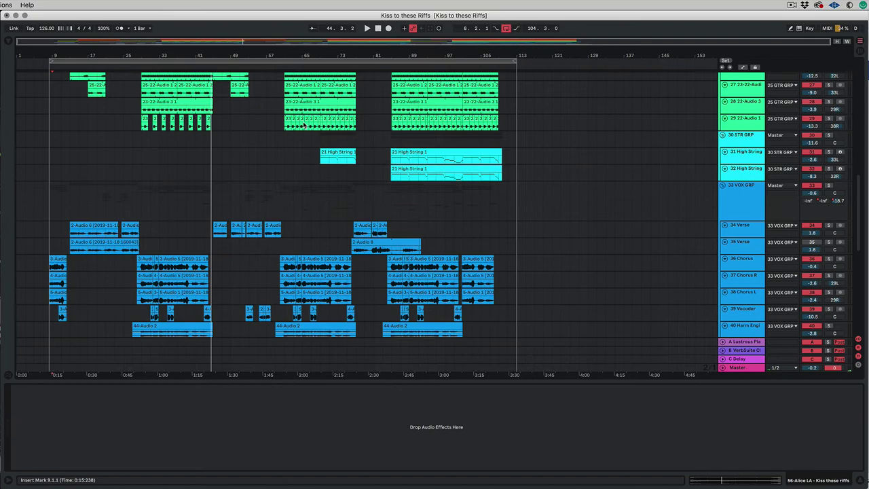
pyautogui.press('space')
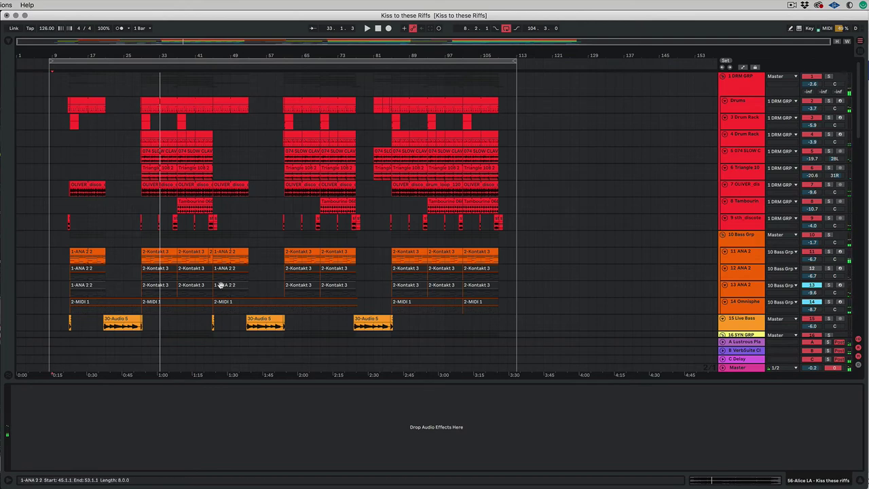
# Bring the VOX GRP tracks into view and show the 34 Verse chain (Pro-Q 2, Virtual Mix, Auto-Tune).
pyautogui.scroll(-5, 439, 195)
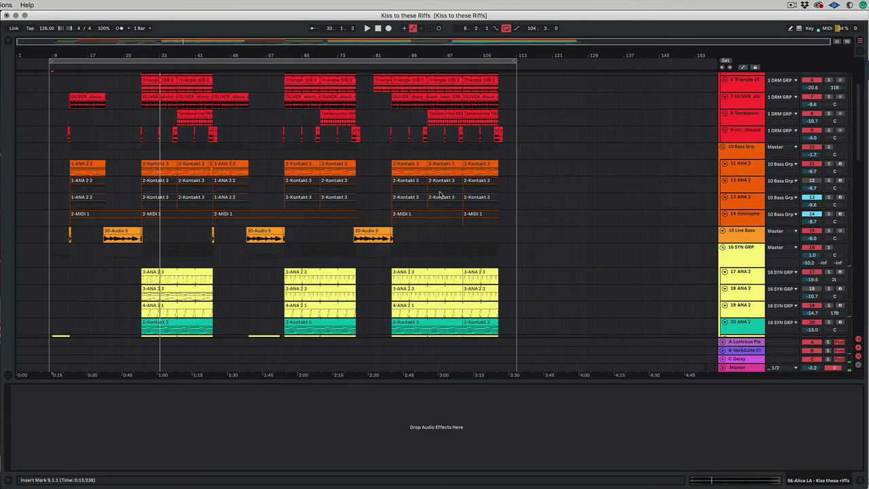
pyautogui.scroll(-4, 439, 195)
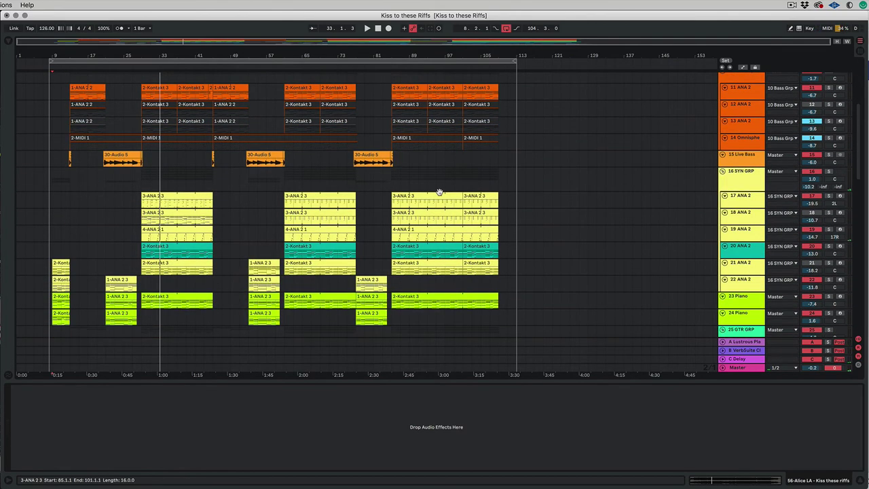
pyautogui.scroll(-4, 439, 193)
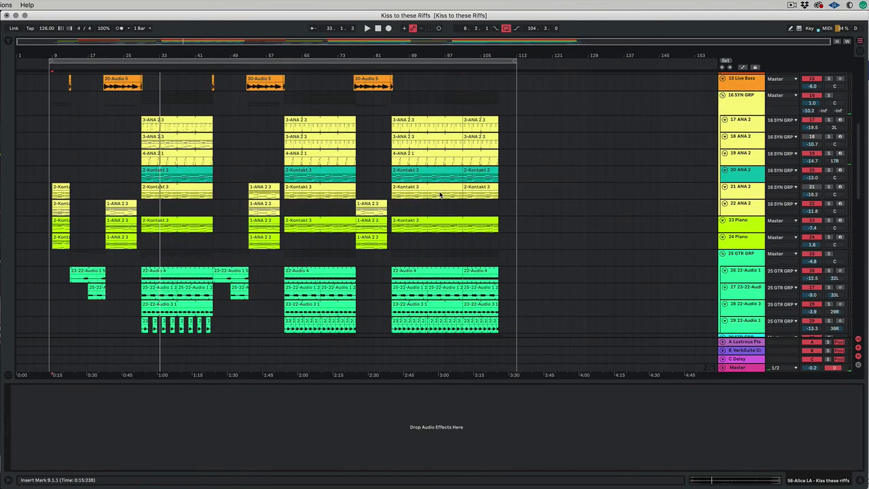
pyautogui.scroll(-3, 460, 197)
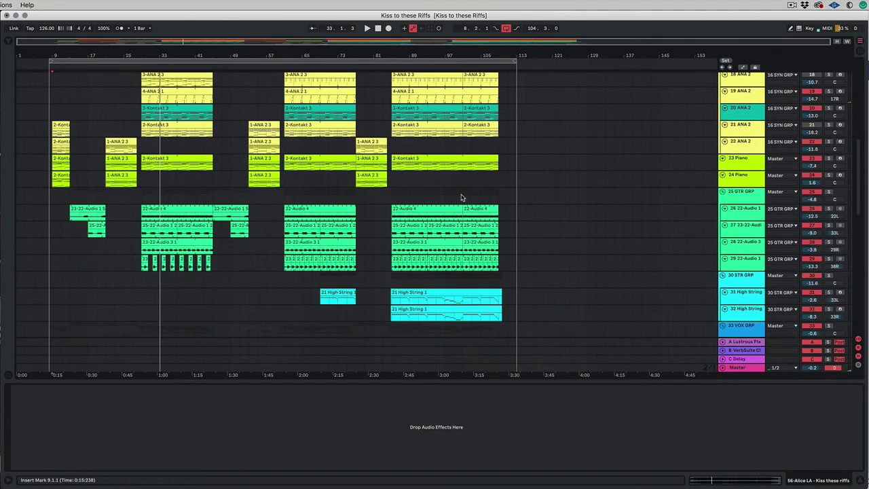
pyautogui.scroll(-10, 461, 197)
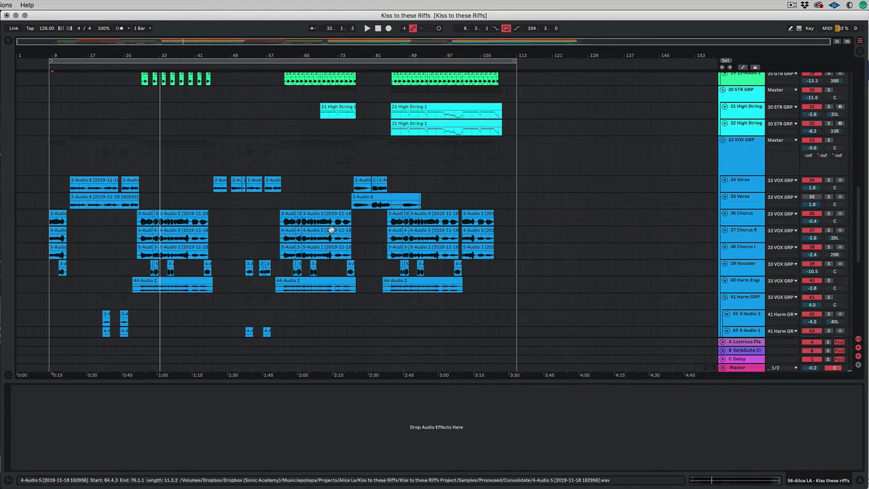
pyautogui.click(733, 181)
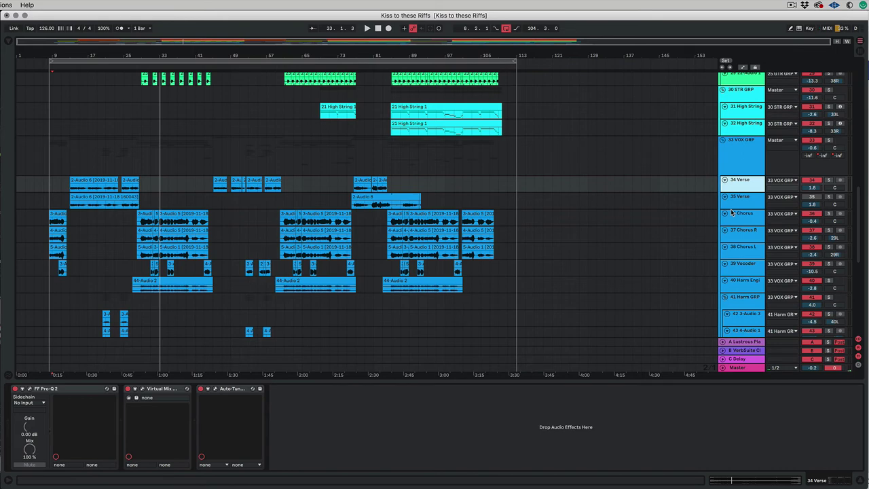
# Inspect the device chains of 36 Chorus, 37 Chorus R, 38 Chorus L and 39 Vocoder.
pyautogui.click(740, 214)
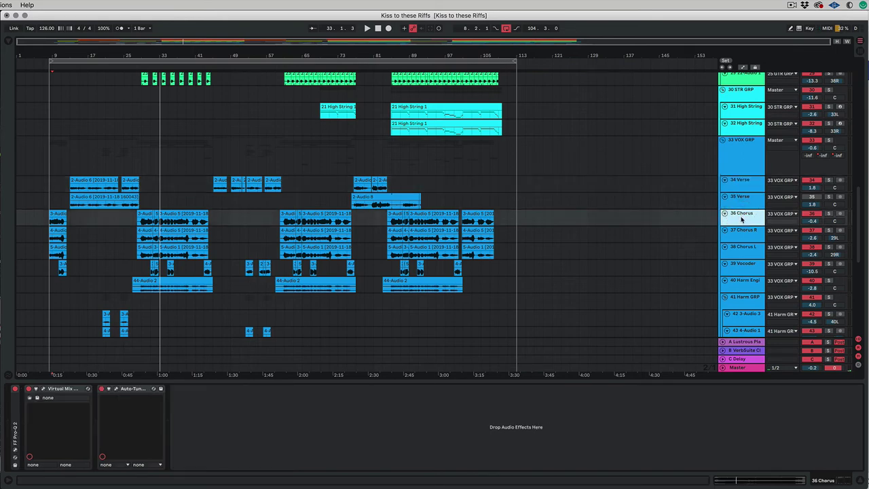
pyautogui.click(739, 233)
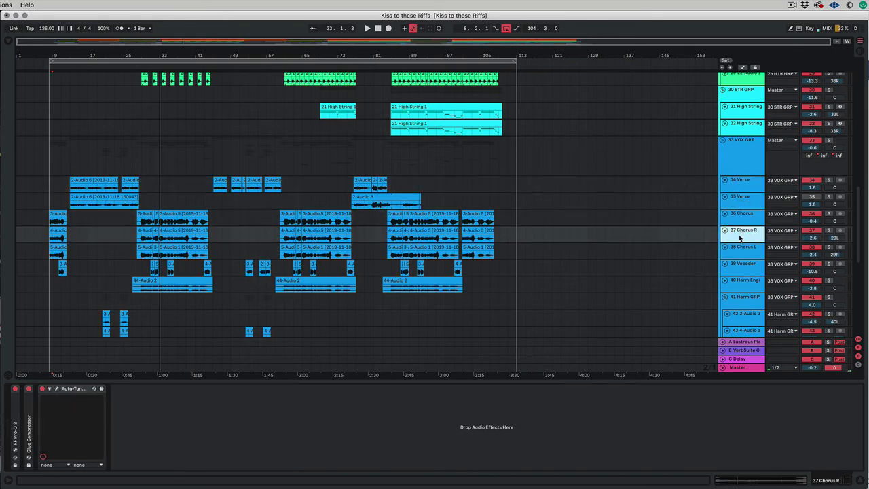
pyautogui.click(740, 251)
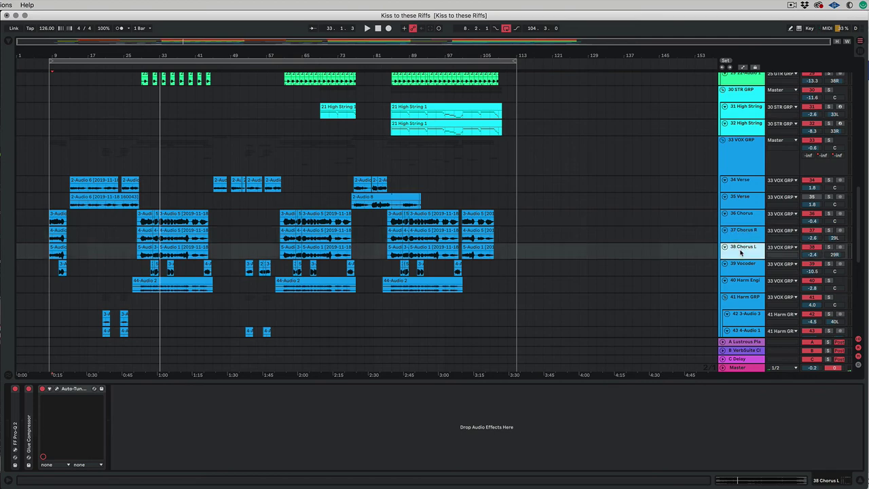
pyautogui.click(743, 218)
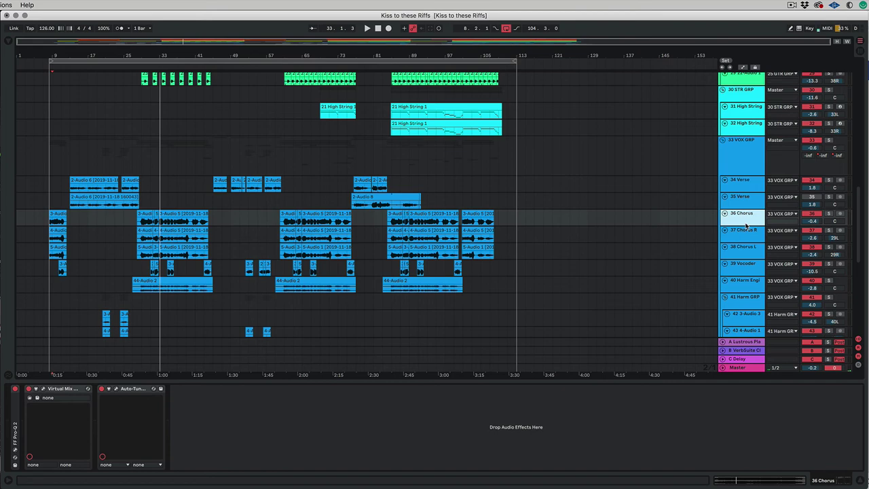
pyautogui.click(747, 250)
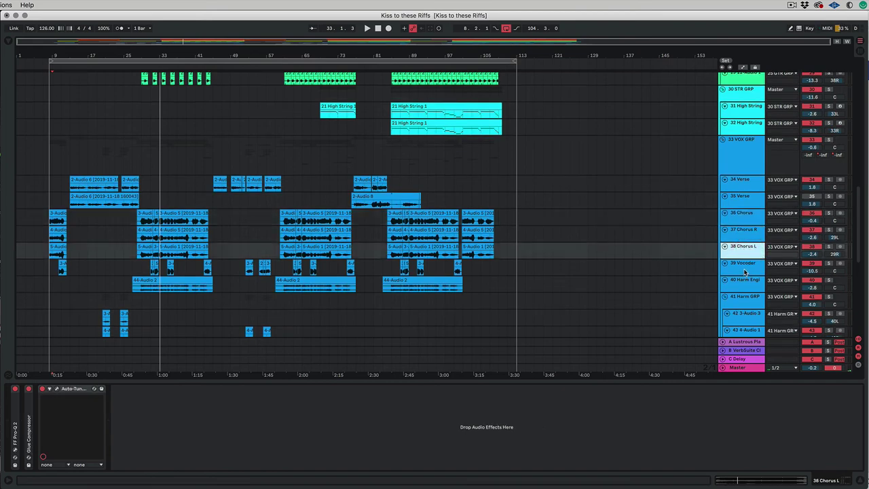
pyautogui.click(745, 270)
# Show and solo the 40 Harm Engine track, then play it from around bar 28.
pyautogui.click(743, 283)
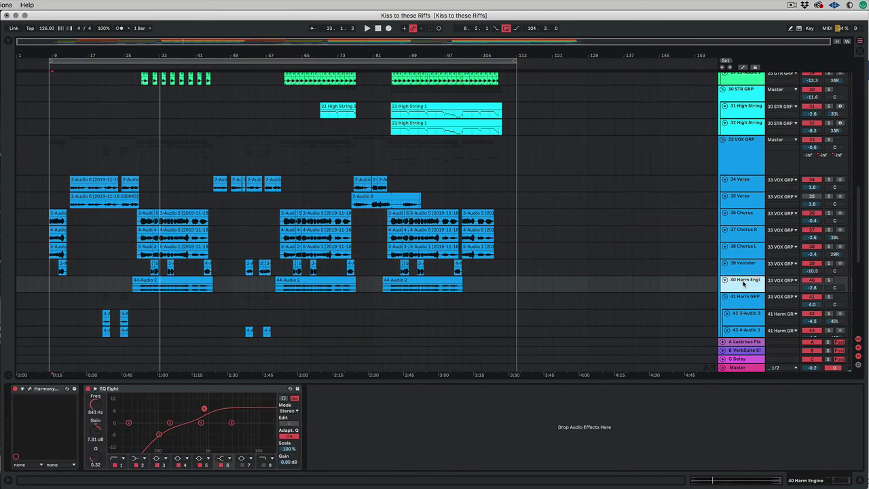
pyautogui.click(828, 280)
pyautogui.press('space')
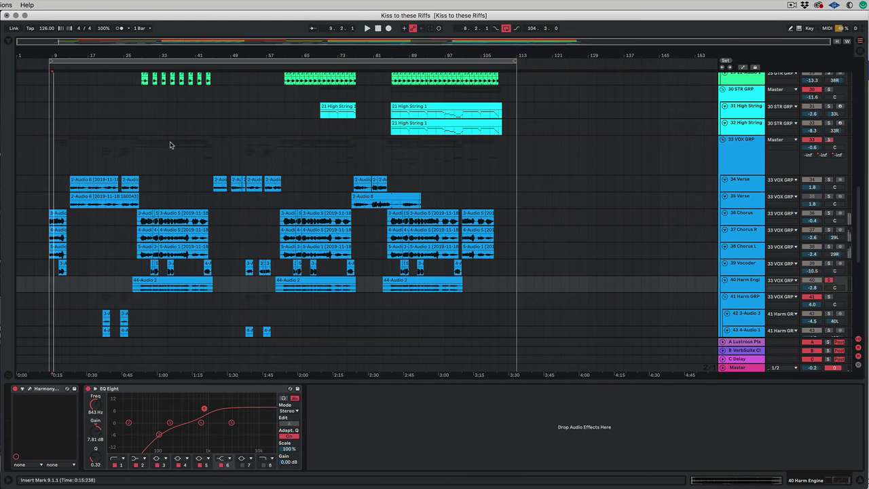
pyautogui.click(140, 71)
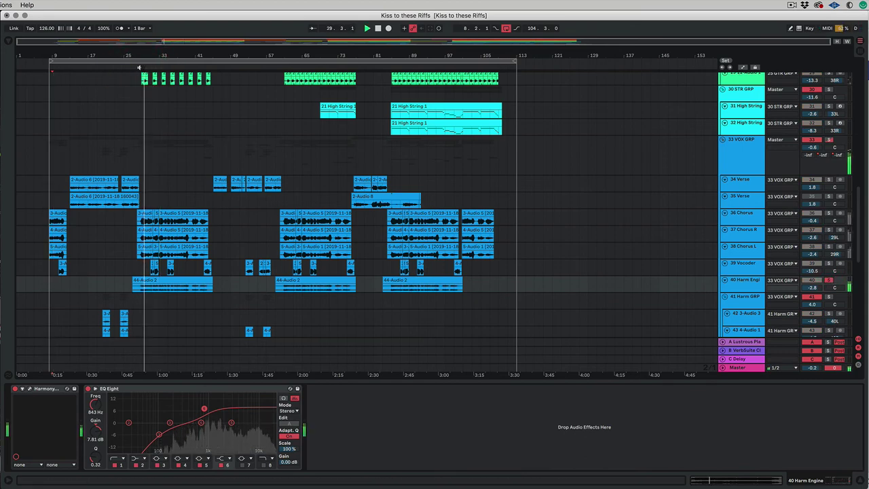
# Add 38 Chorus L, 37 Chorus R and 36 Chorus to the solos, then unsolo 40 Harm Engine.
pyautogui.click(828, 246)
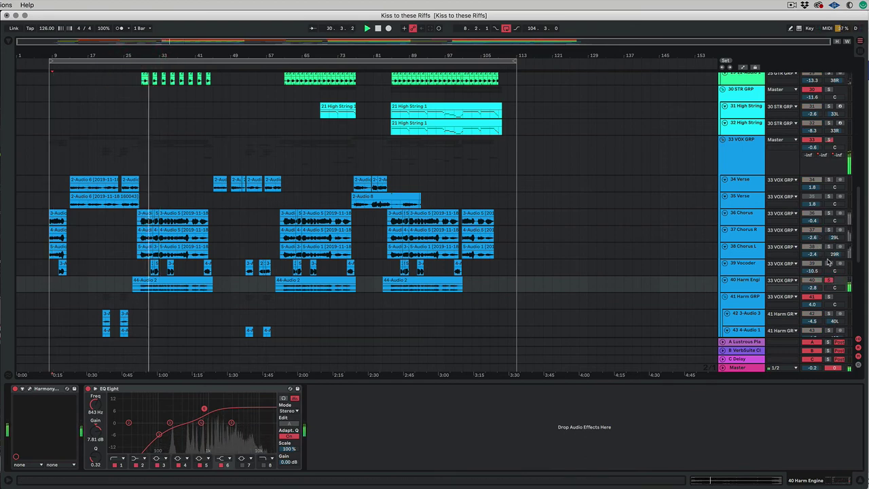
pyautogui.click(828, 229)
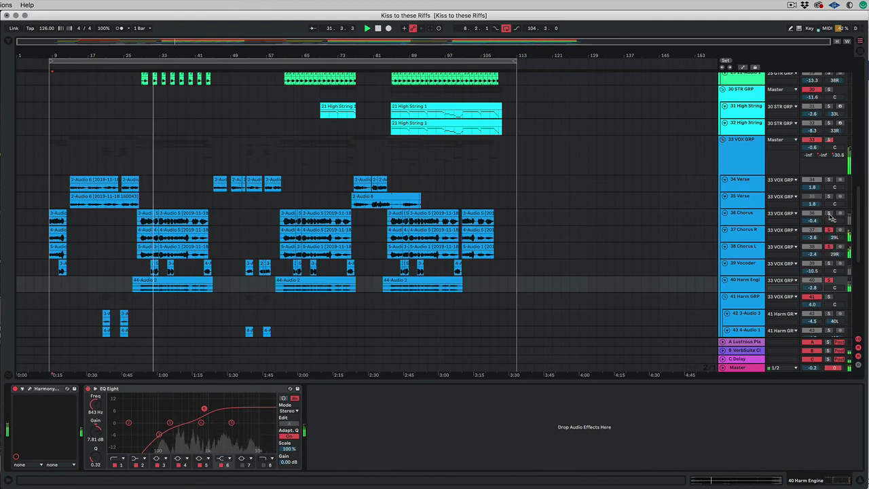
pyautogui.click(828, 213)
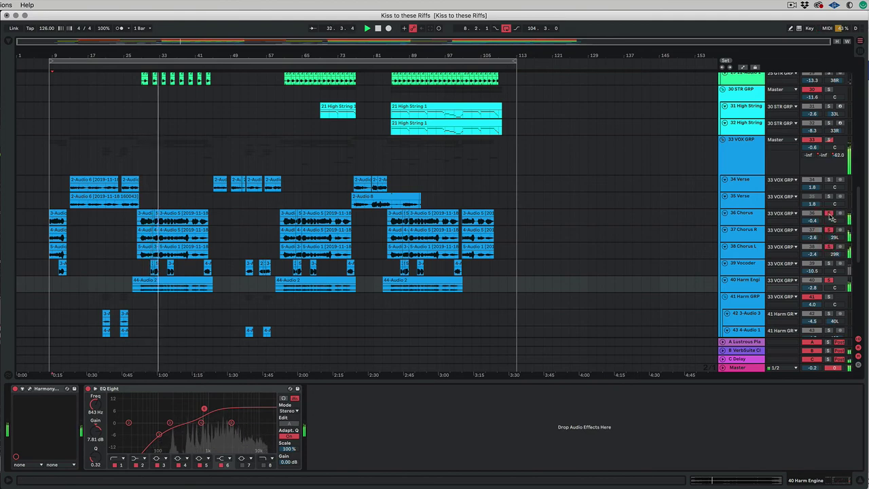
pyautogui.click(828, 281)
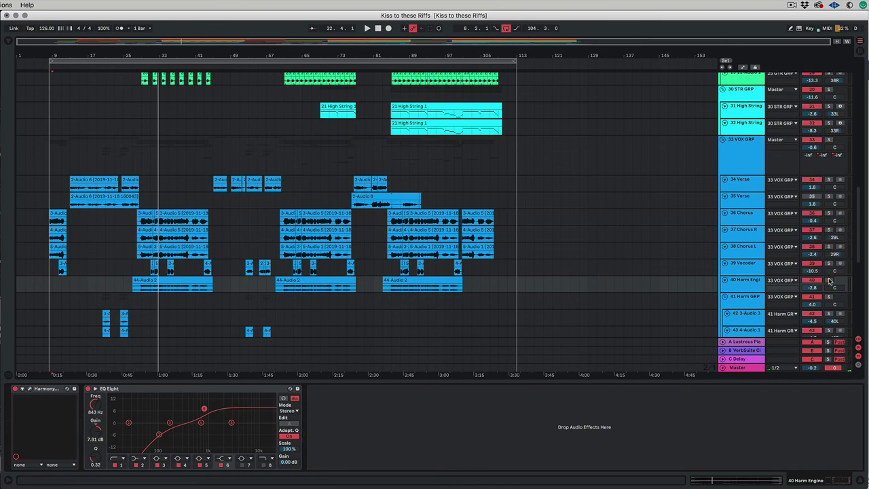
pyautogui.click(424, 396)
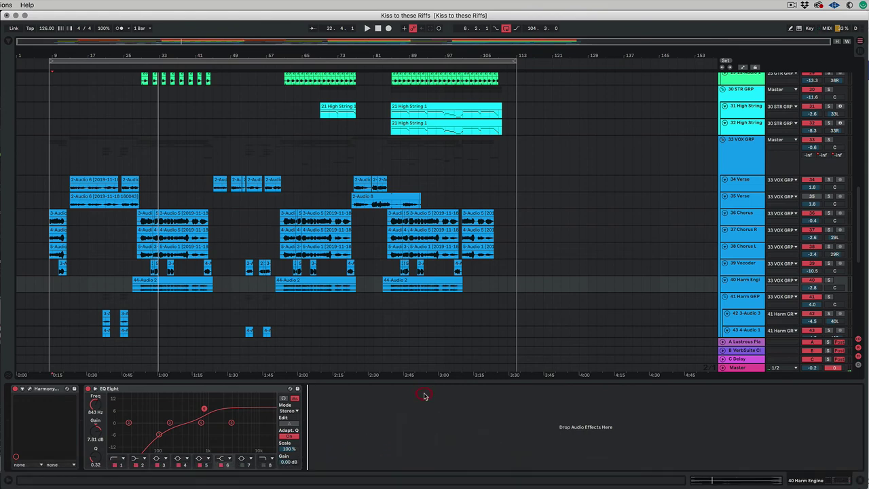